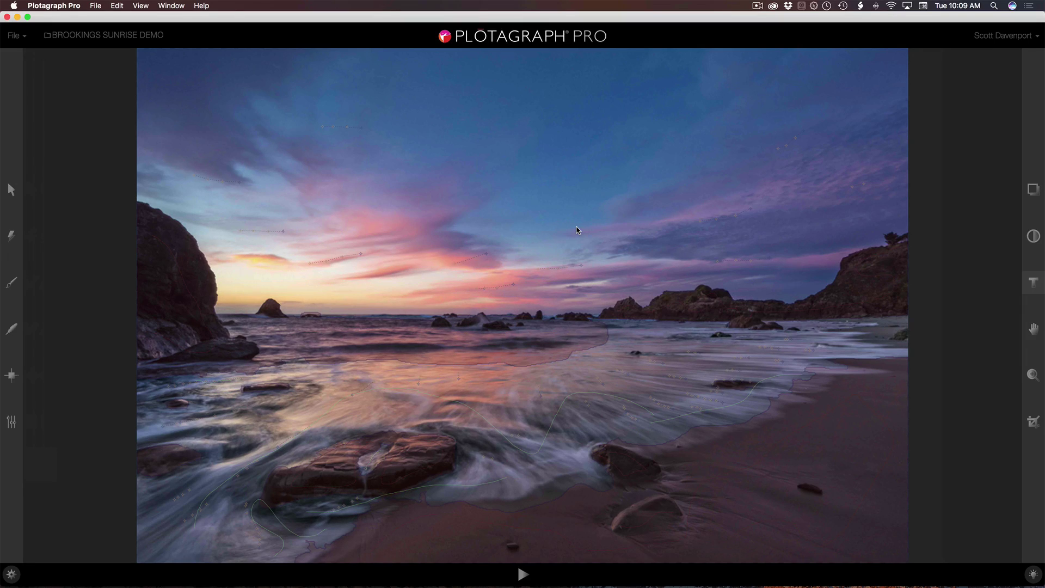
Check the painted mask over the rocks and sand, then the cloud and surf motion arrows
key("m")
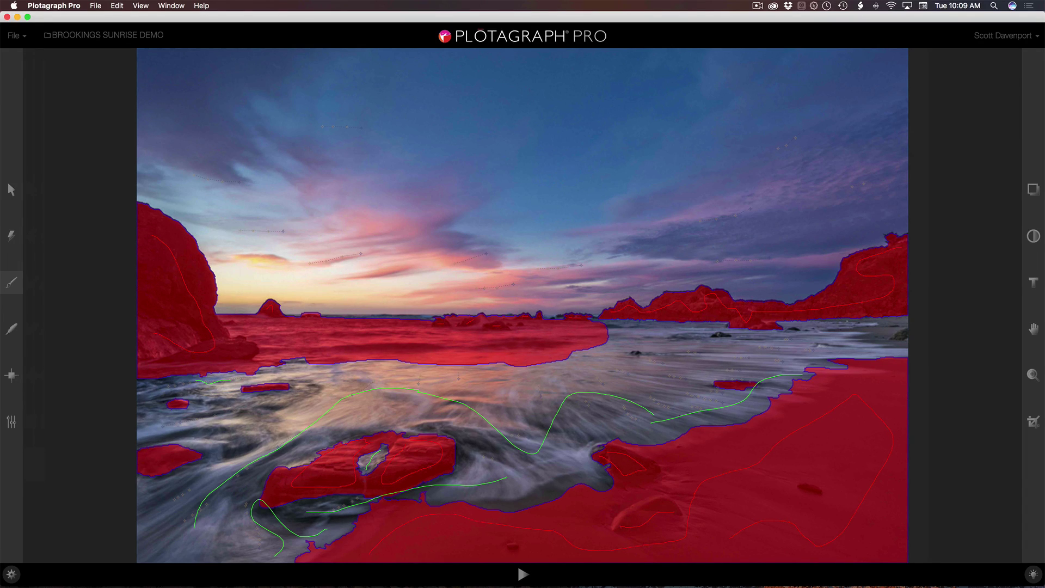
key("v")
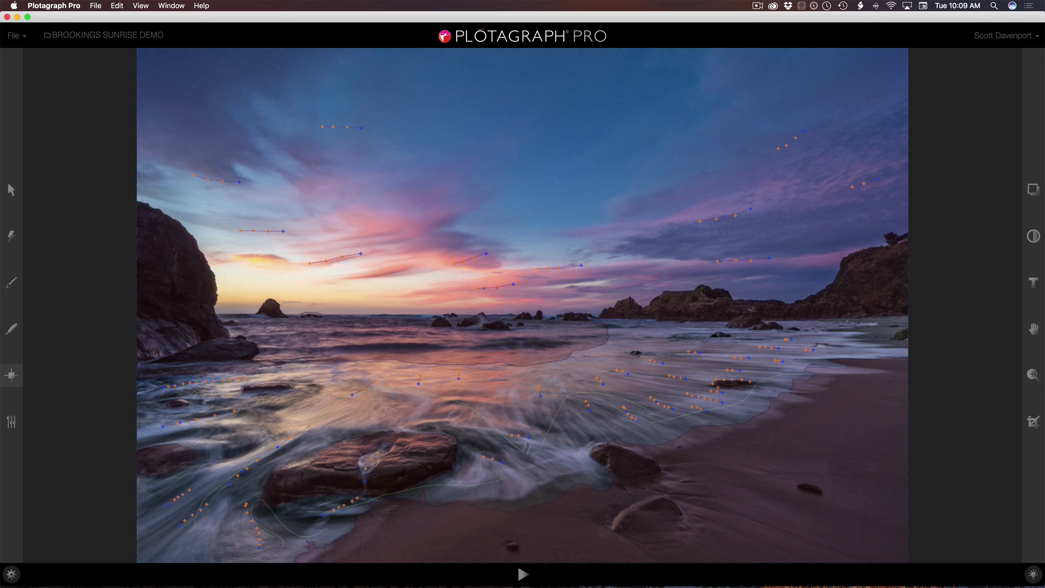
Play the looping Brookings Sunrise preview so the clouds and surf animate
left_click(521, 575)
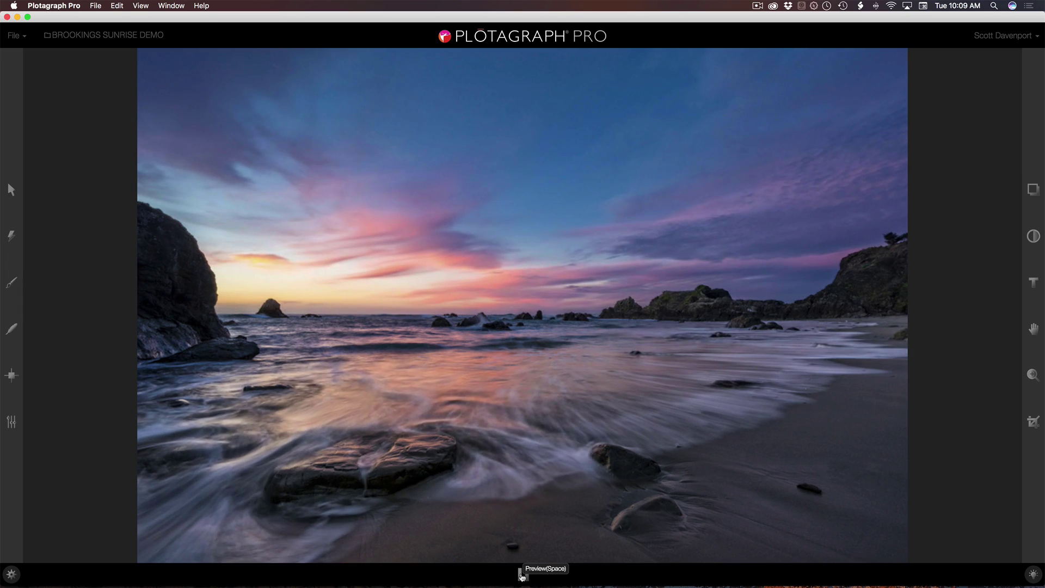
left_click(522, 574)
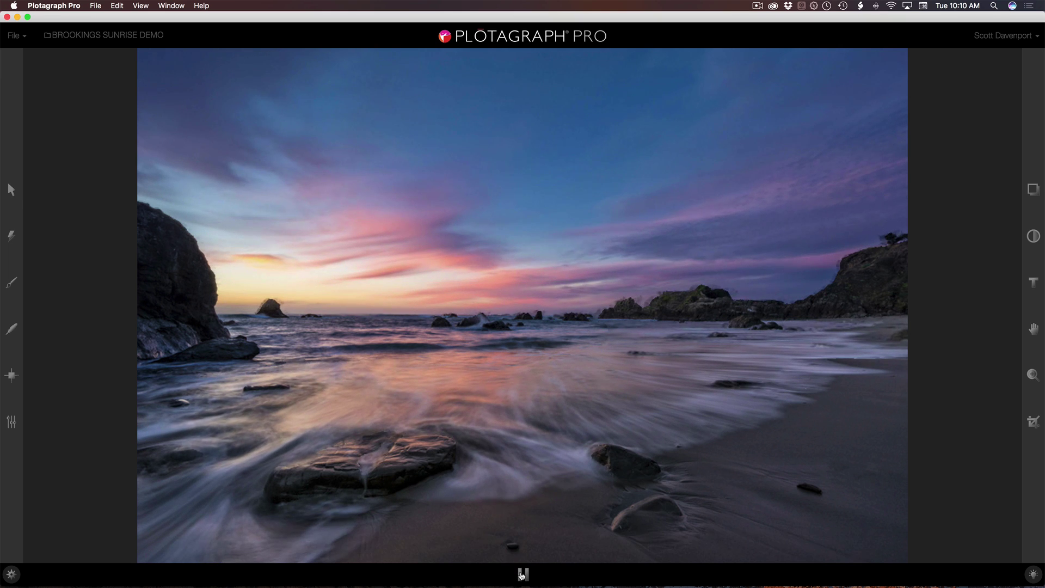
Stop the preview, mask the sand along the photo's right edge, and open Feather Preview
left_click(521, 575)
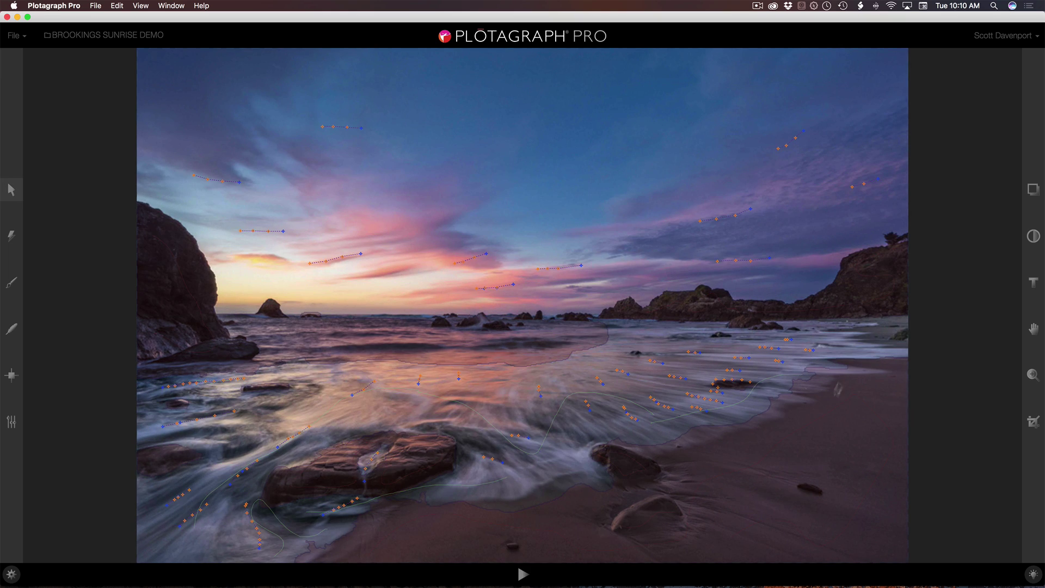
key("m")
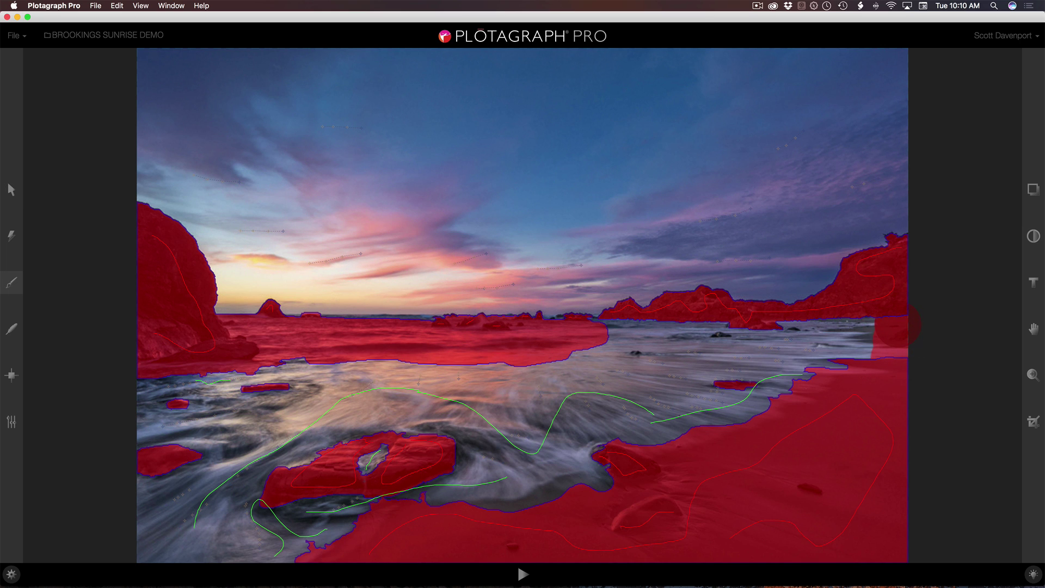
left_click_drag(890, 327, 932, 381)
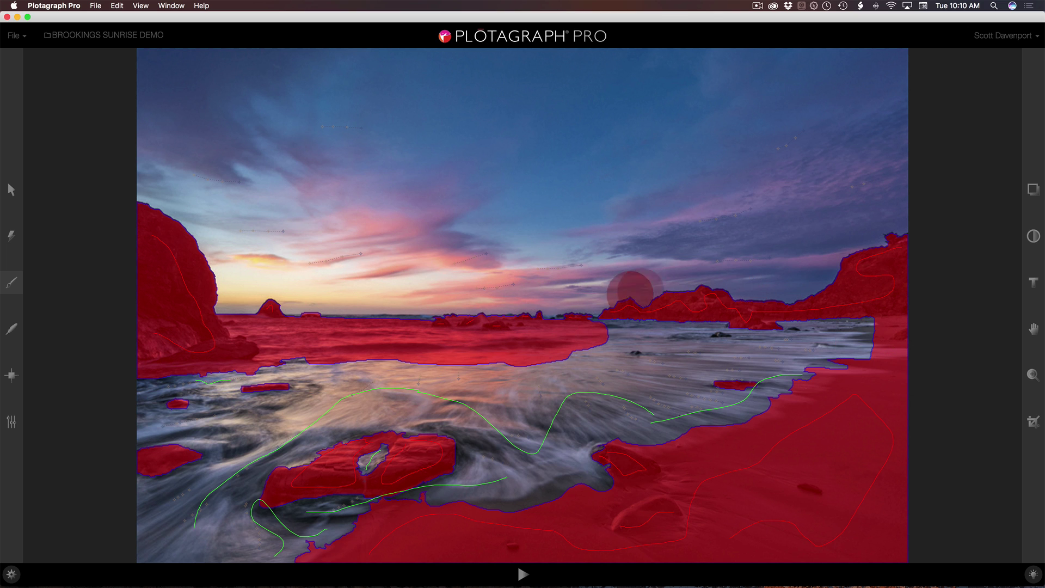
left_click(14, 332)
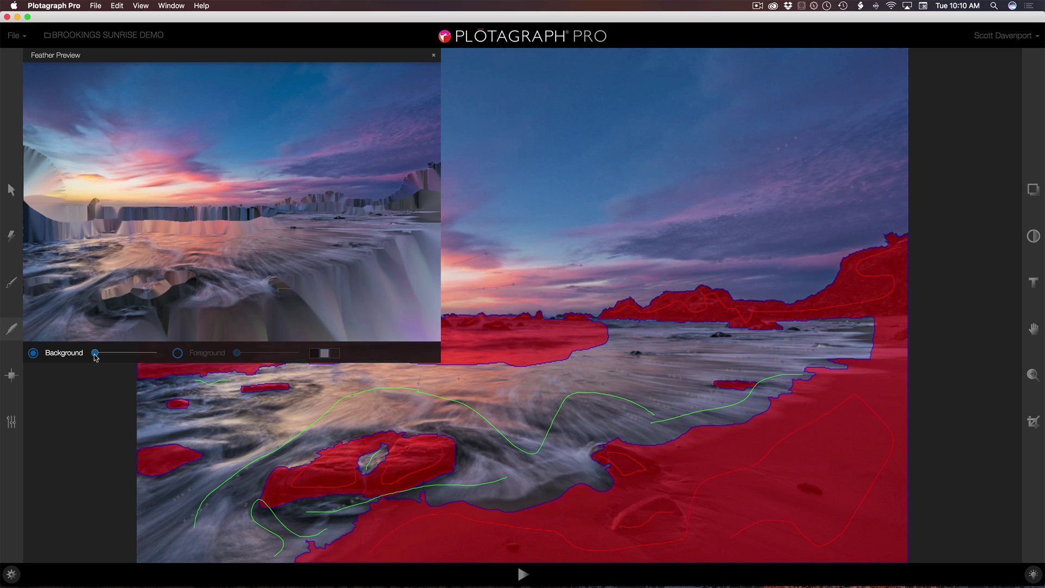
Raise the Background feather slider in two steps, then close Feather Preview
left_click_drag(94, 354, 104, 355)
left_click(114, 355)
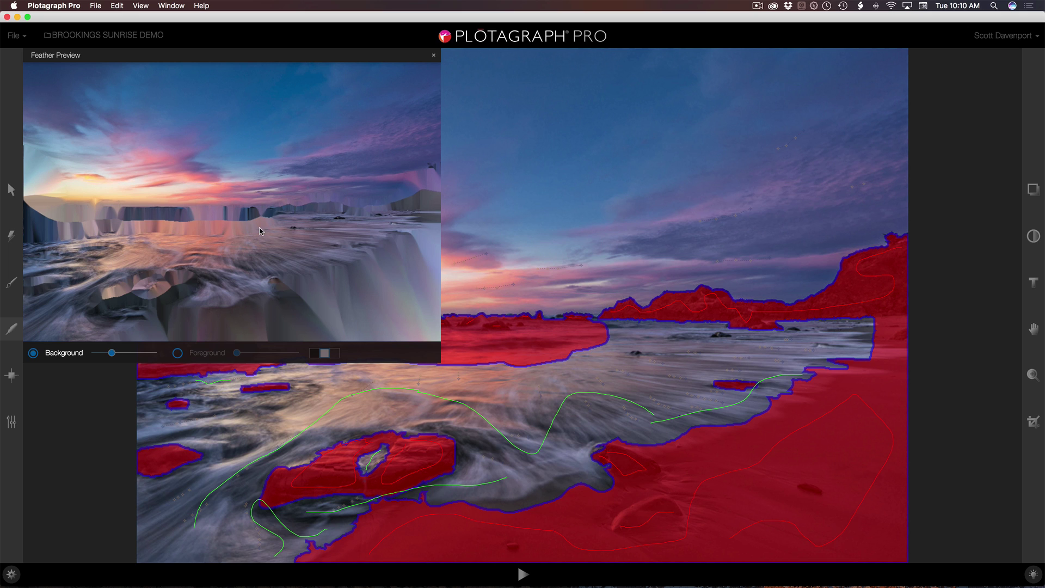
left_click(434, 56)
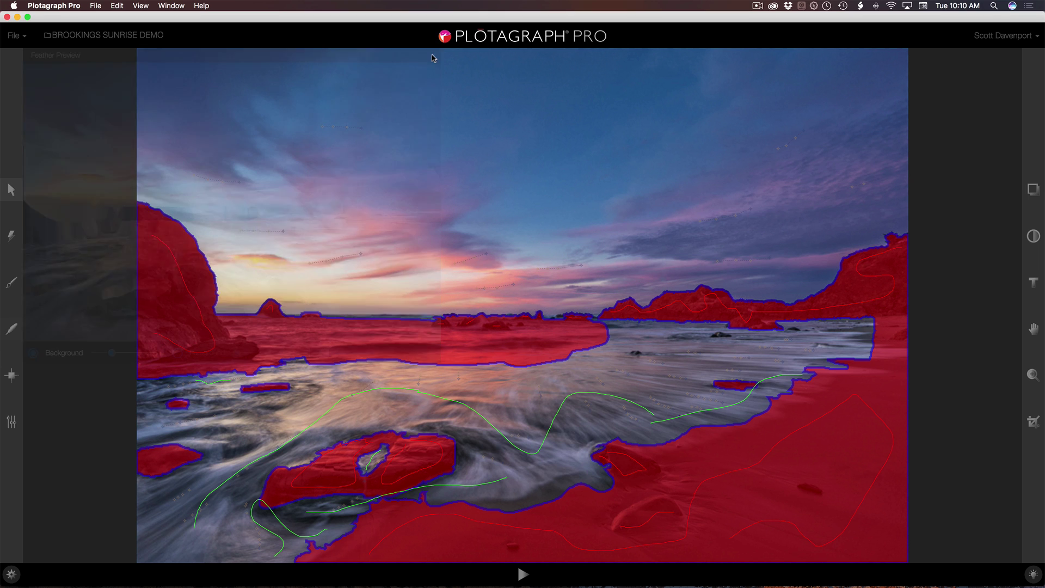
left_click(522, 576)
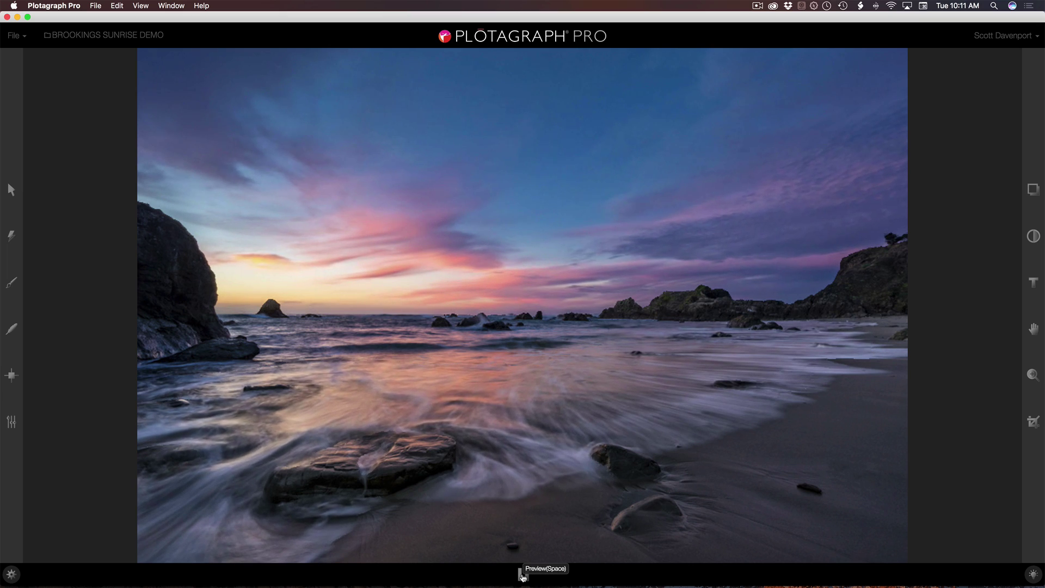
left_click(522, 574)
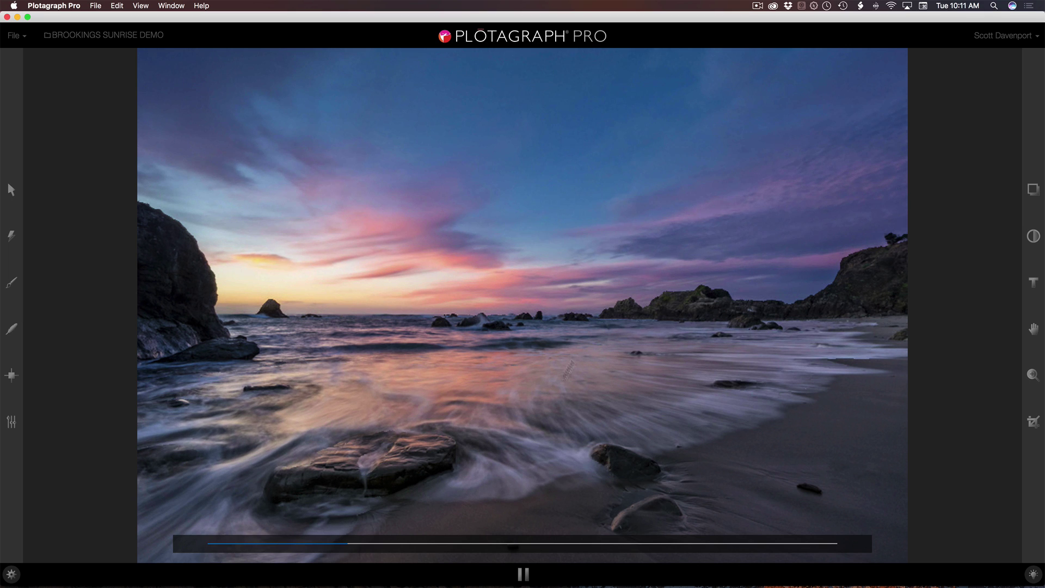
Stop the preview and anchor the small sea stack and the horizon line
left_click(521, 575)
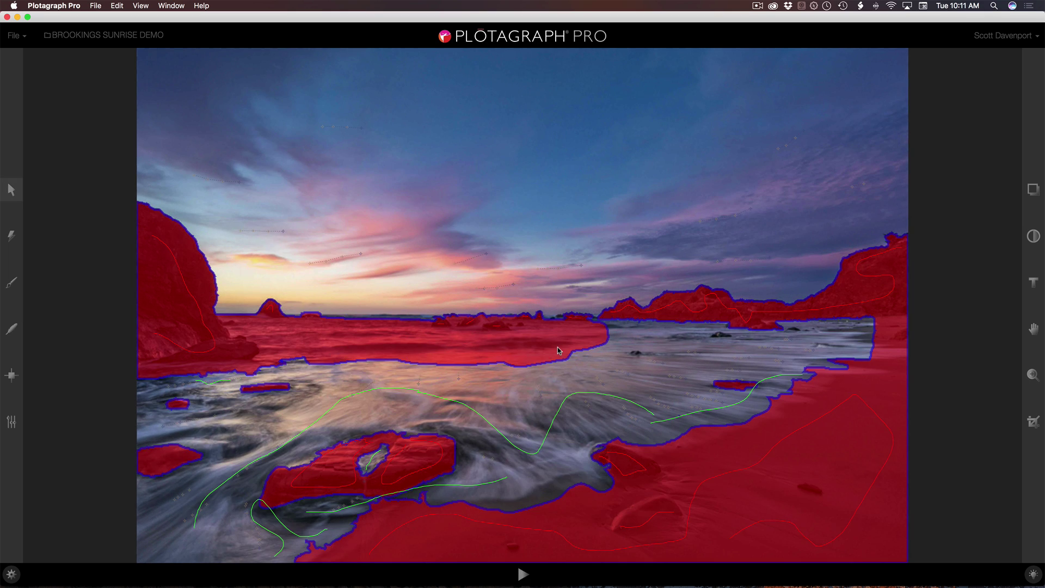
key("s")
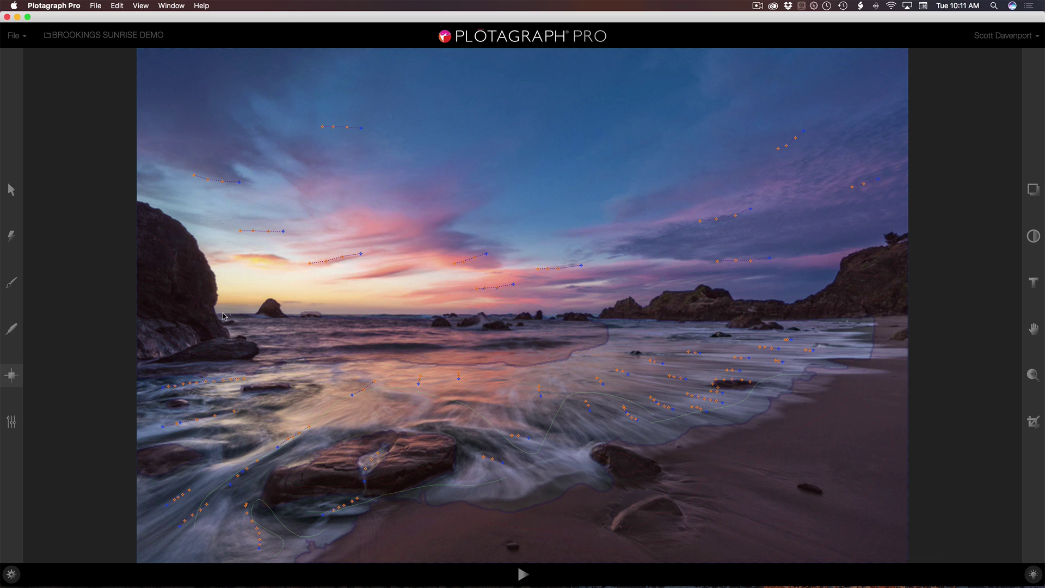
left_click(269, 299)
left_click(296, 311)
left_click(330, 314)
left_click(372, 315)
left_click(435, 317)
Anchor the horizon near the right rocks, the rock ridge, and the shoreline water
left_click(546, 312)
left_click(619, 301)
left_click(654, 297)
left_click(679, 290)
left_click(875, 247)
left_click(901, 233)
left_click(843, 330)
left_click(861, 329)
Anchor the water, draw a short surf arrow by the right rocks, and anchor beside the dark rock
left_click(860, 337)
left_click_drag(724, 334, 719, 340)
left_click(641, 354)
left_click(635, 350)
Preview the Brookings Sunrise loop to watch the animated clouds and surf
left_click(522, 573)
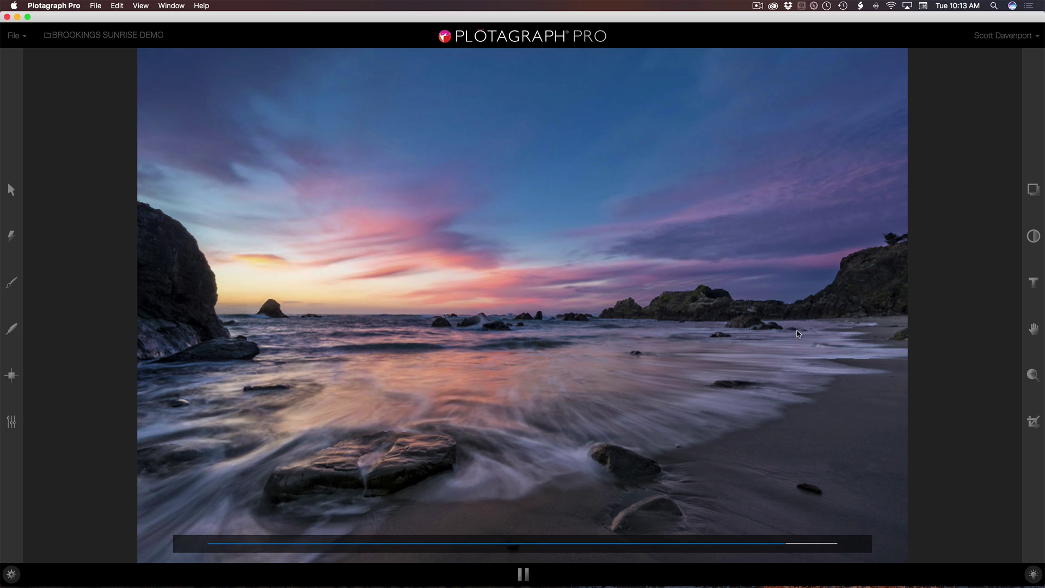
Stop the preview and place three anchors leftward across the water by the right rocks
left_click(527, 575)
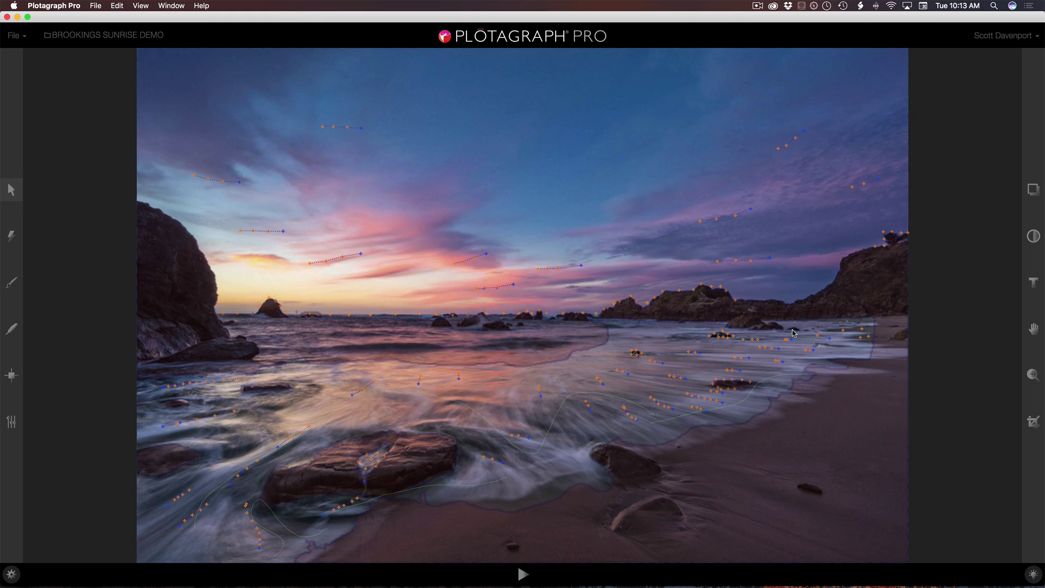
key("s")
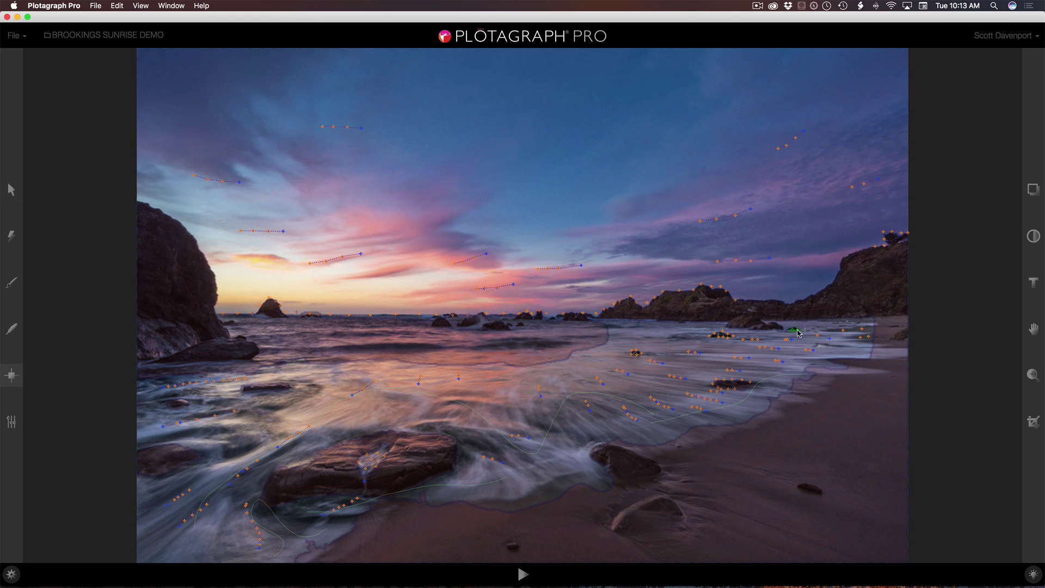
left_click(797, 328)
left_click(788, 329)
left_click(766, 328)
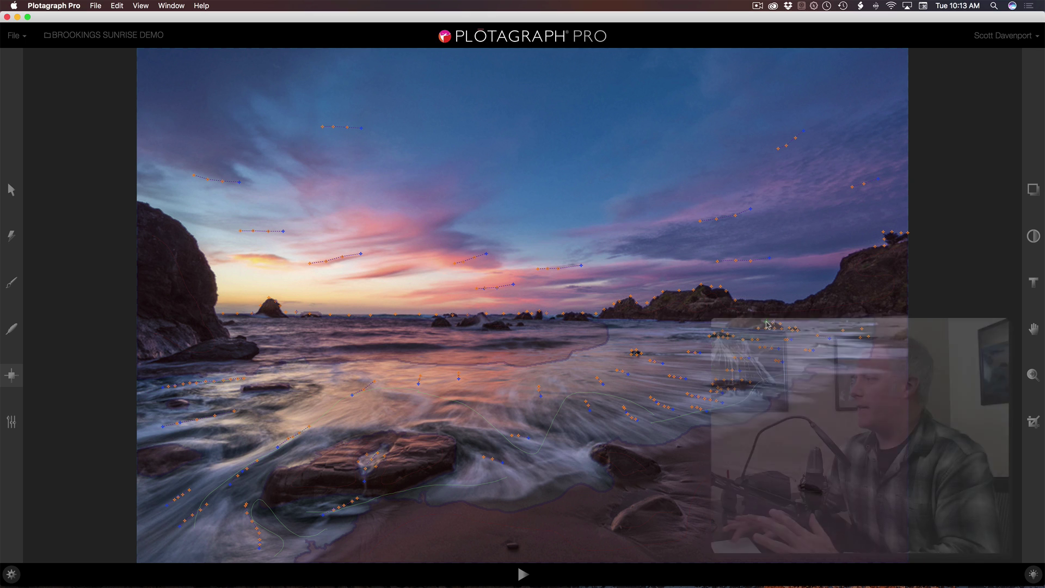
Turn on the Mesh layer to reveal the triangulated mesh, then open the Zoom controls
left_click(1034, 194)
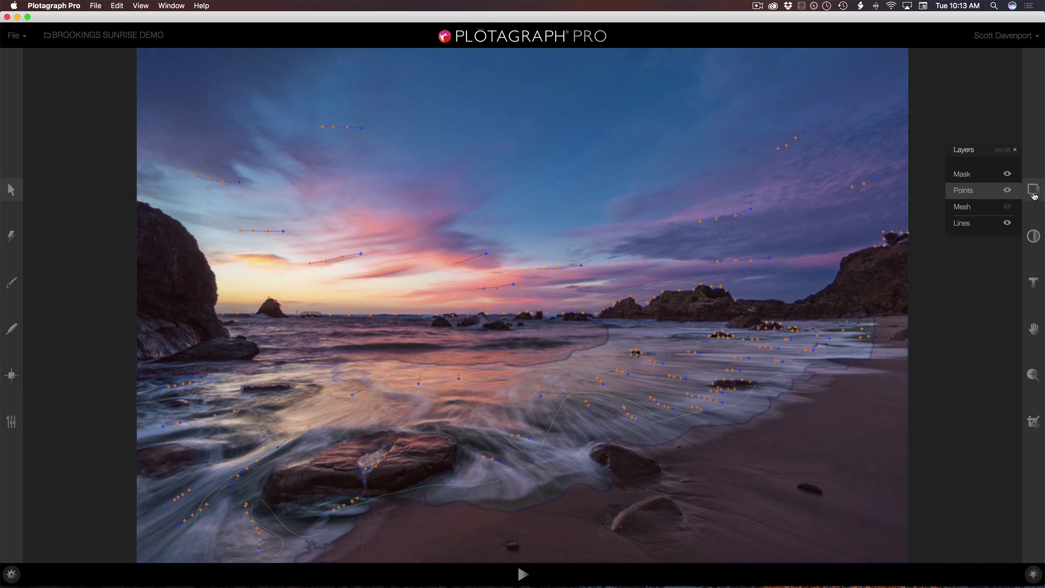
left_click(1007, 207)
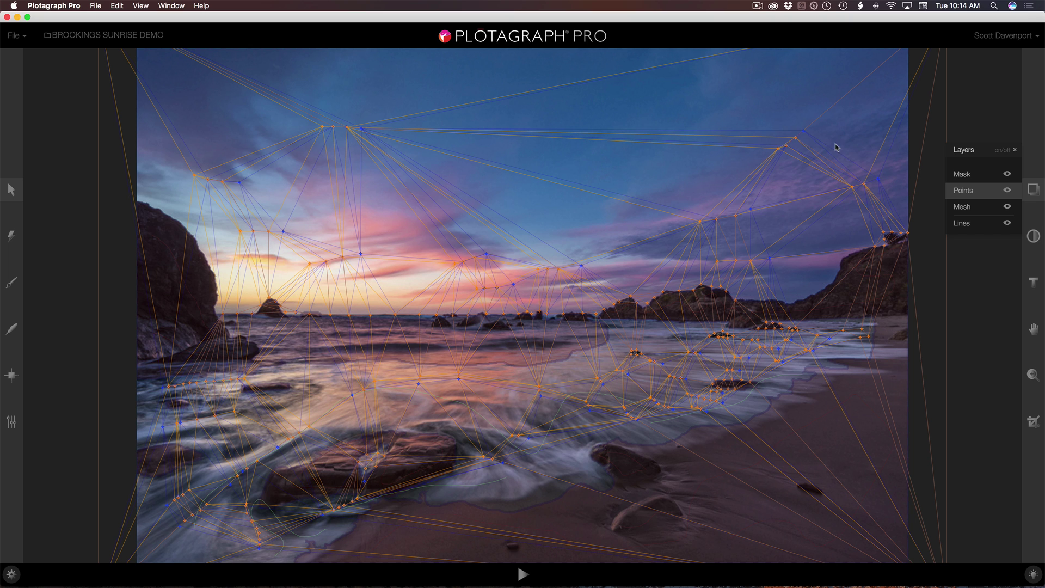
left_click(1034, 374)
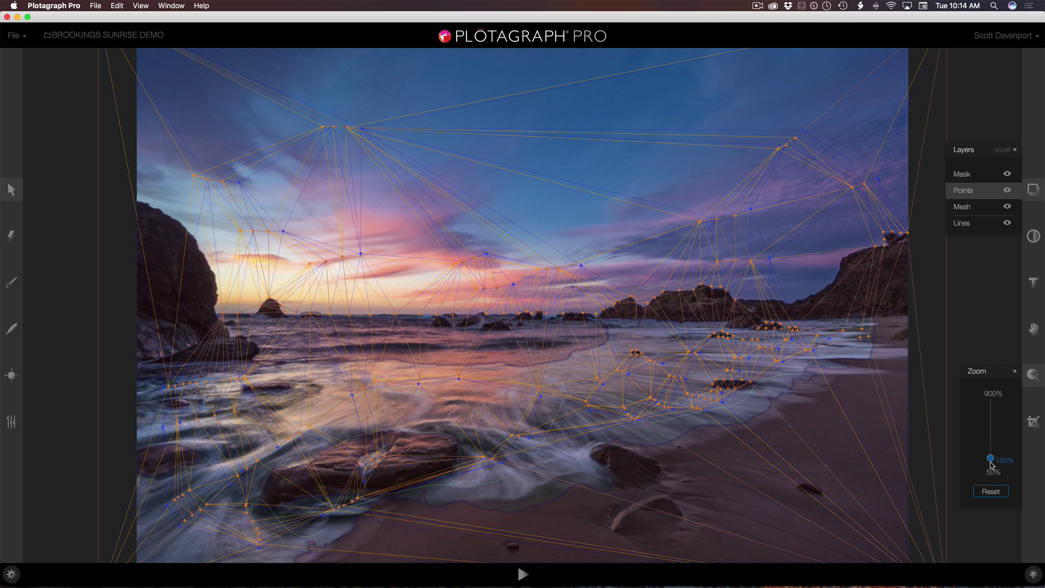
Zoom out to 50% and anchor the mesh outside the photo's left and right edges
left_click_drag(991, 460, 990, 463)
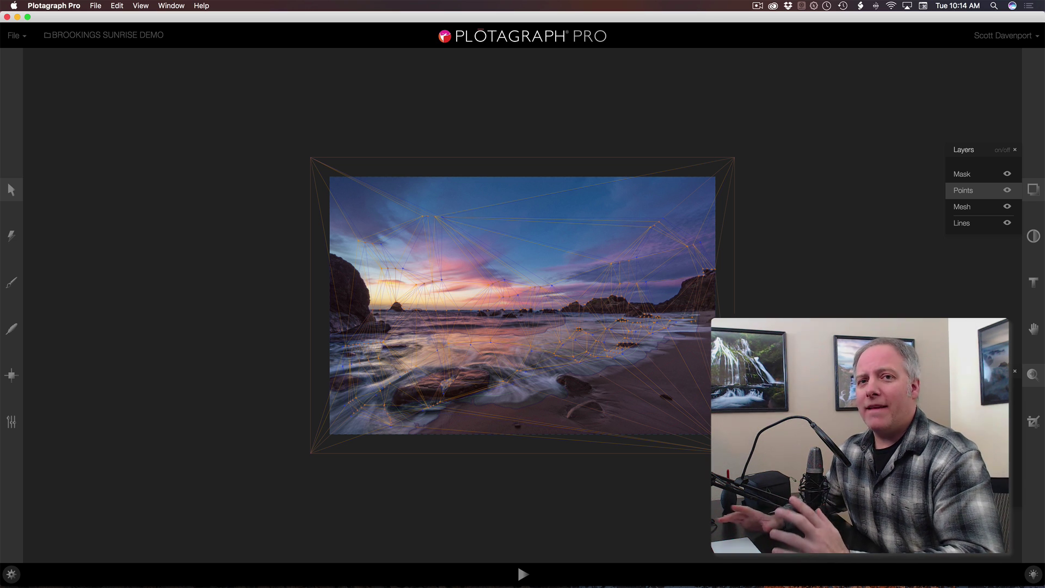
key("s")
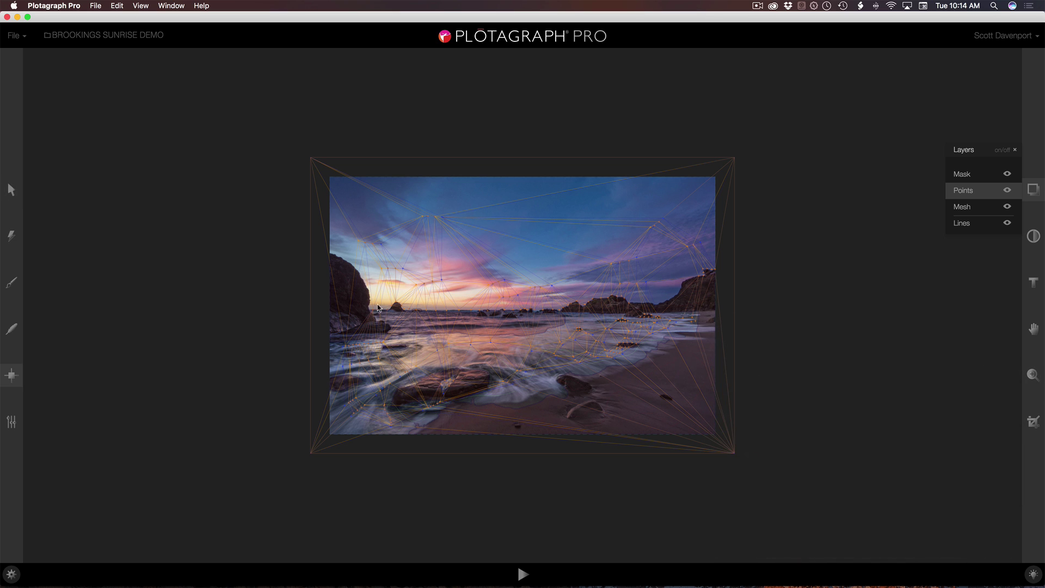
left_click(317, 217)
left_click(318, 196)
left_click(742, 256)
left_click(757, 223)
Add anchors below the photo and lower on its right edge, undoing one point
left_click(357, 444)
left_click(726, 372)
left_click(652, 467)
left_click(679, 448)
key("super+z")
left_click(530, 459)
left_click(1033, 375)
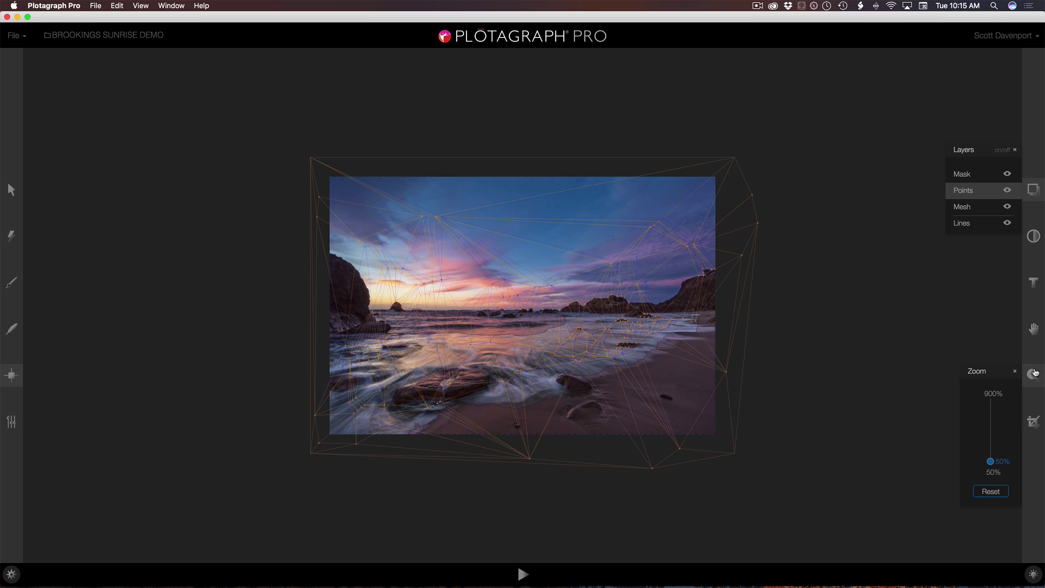
Restore the zoom, hide the mesh triangle lines, close Layers, and play the preview
left_click(990, 491)
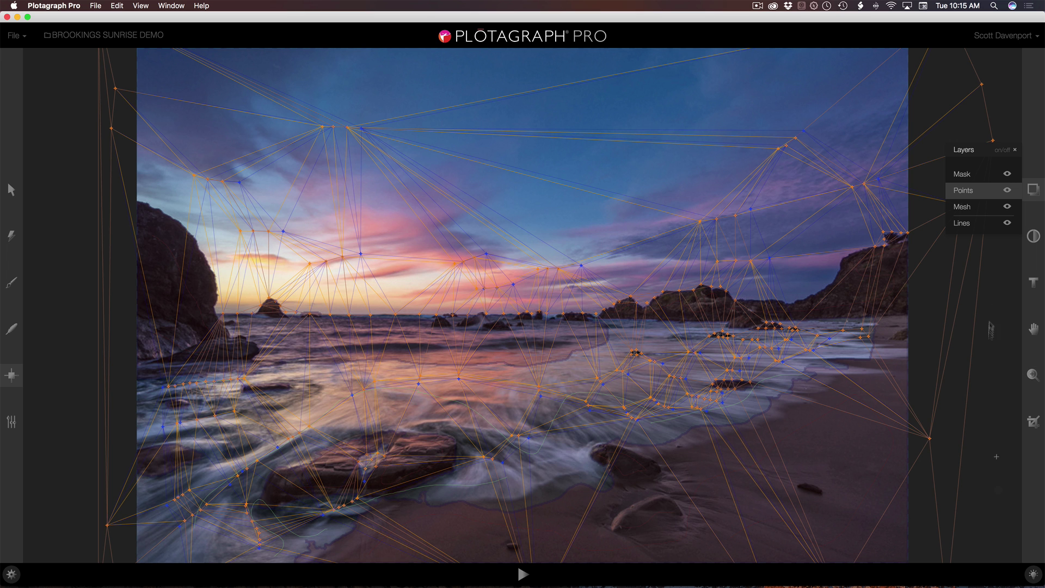
left_click(1006, 207)
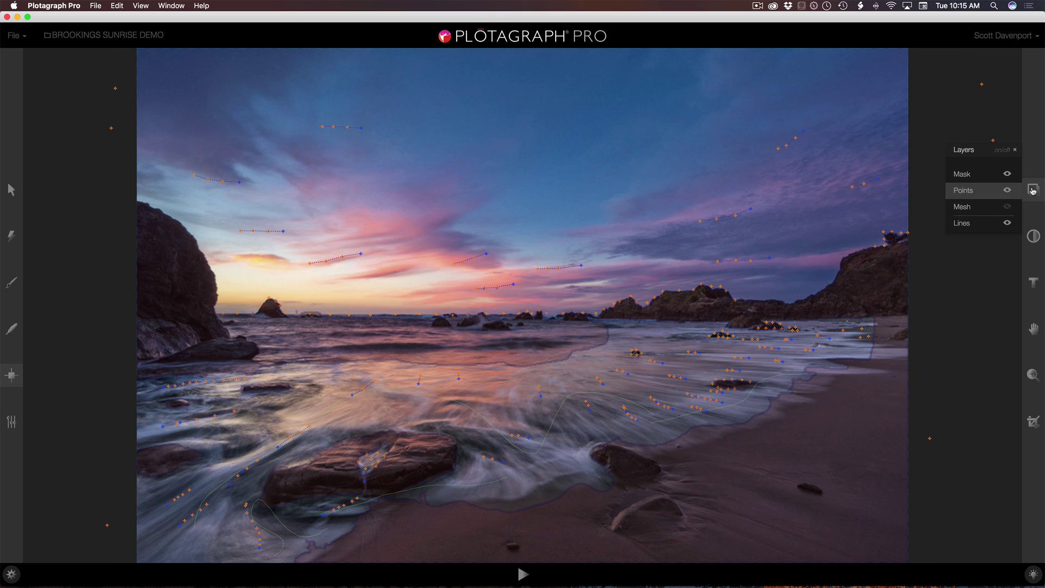
left_click(1032, 190)
left_click(516, 573)
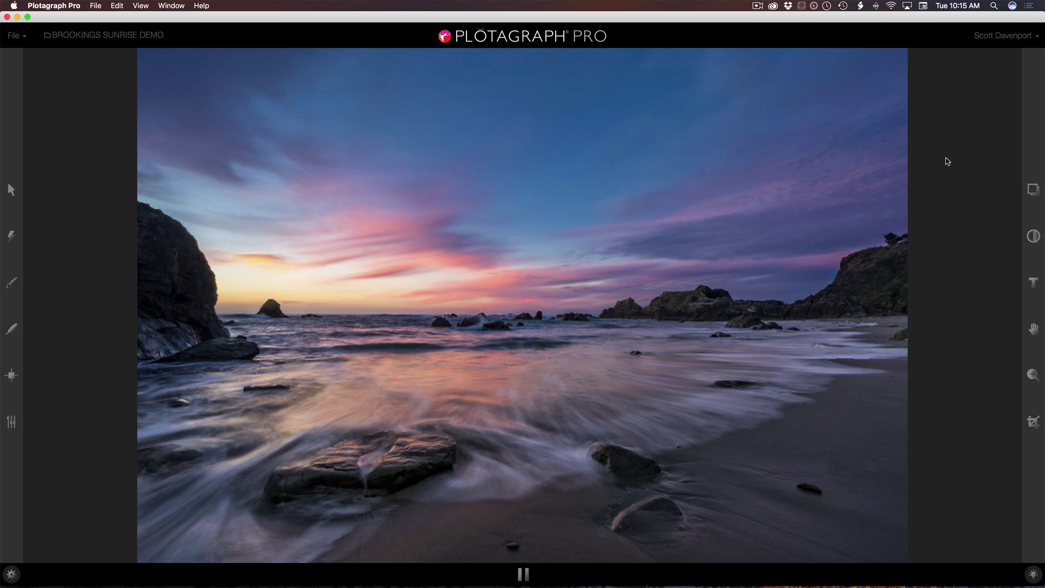
Stop the preview to return to editing with motion points and mask visible
left_click(945, 160)
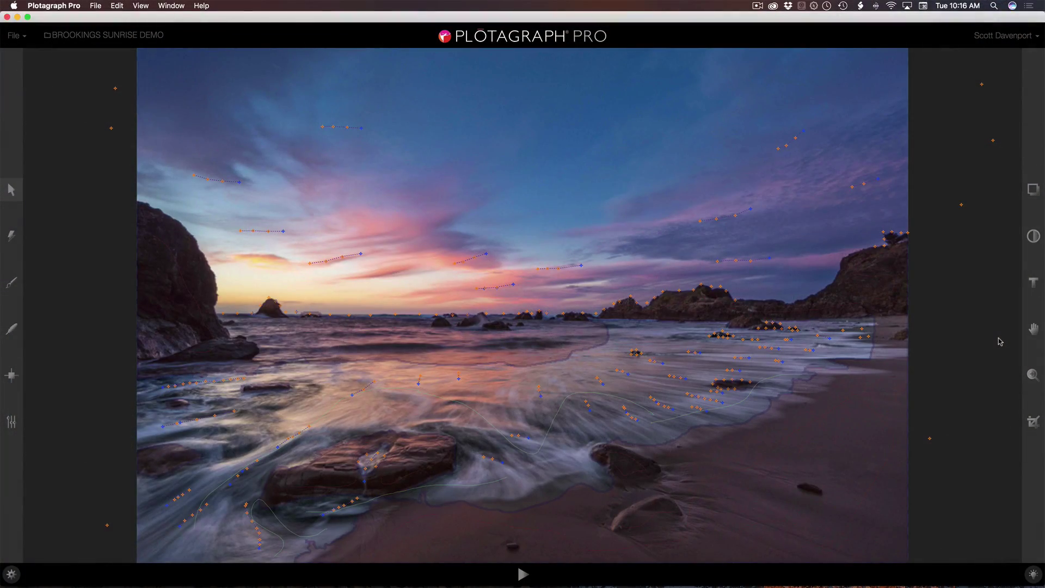
Add a 96 px Dancing Script text box and select all its 'Visit Oregon' text
left_click(1033, 282)
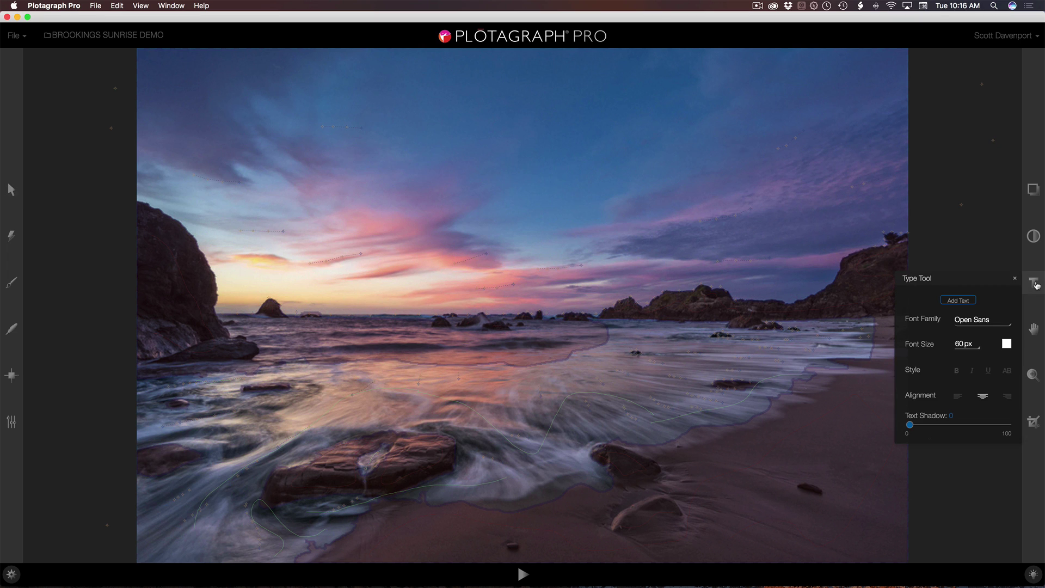
left_click(974, 324)
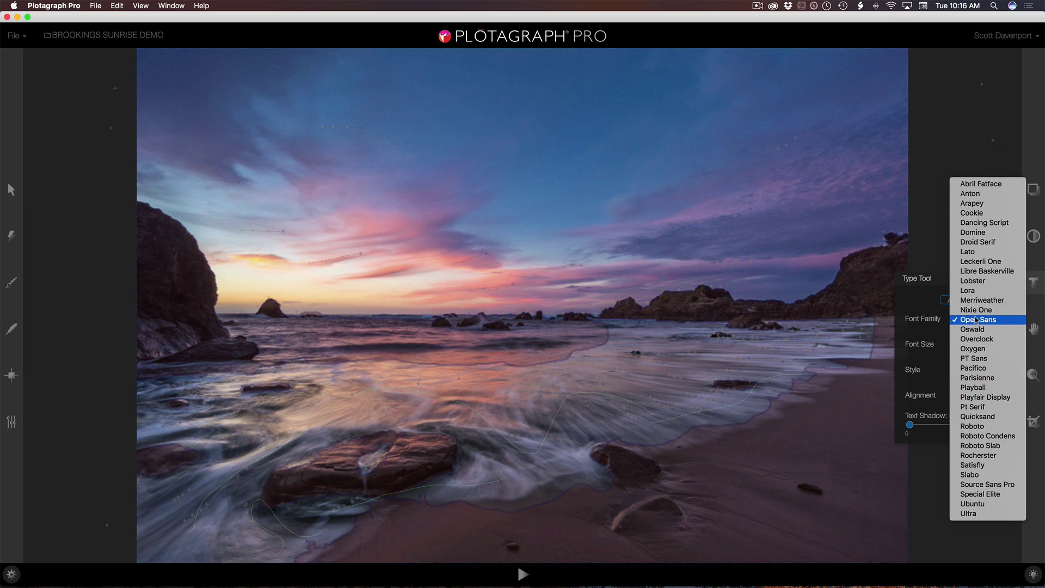
left_click(983, 224)
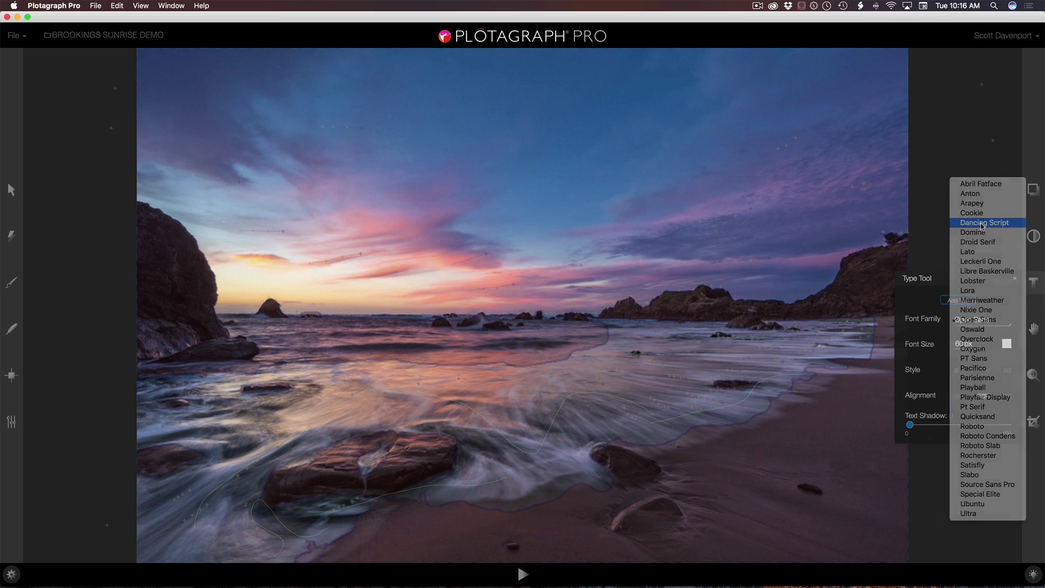
left_click(964, 344)
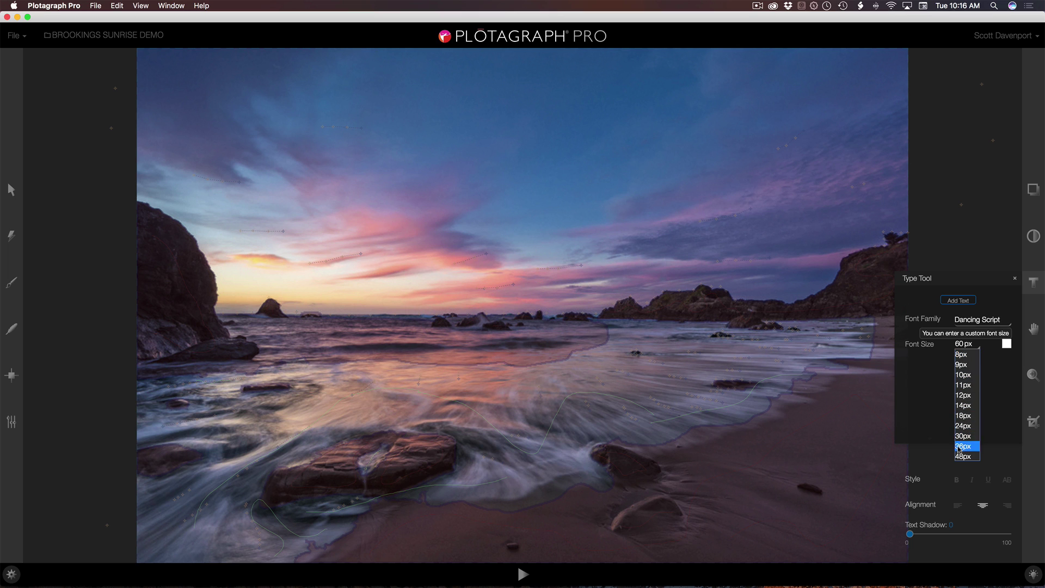
scroll(964, 457, "down", 2)
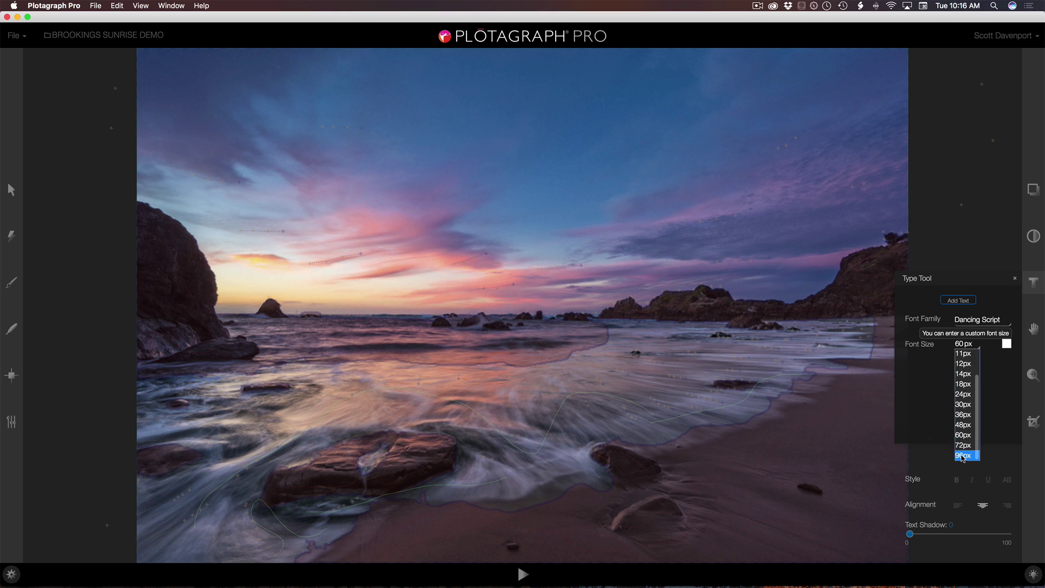
left_click(963, 457)
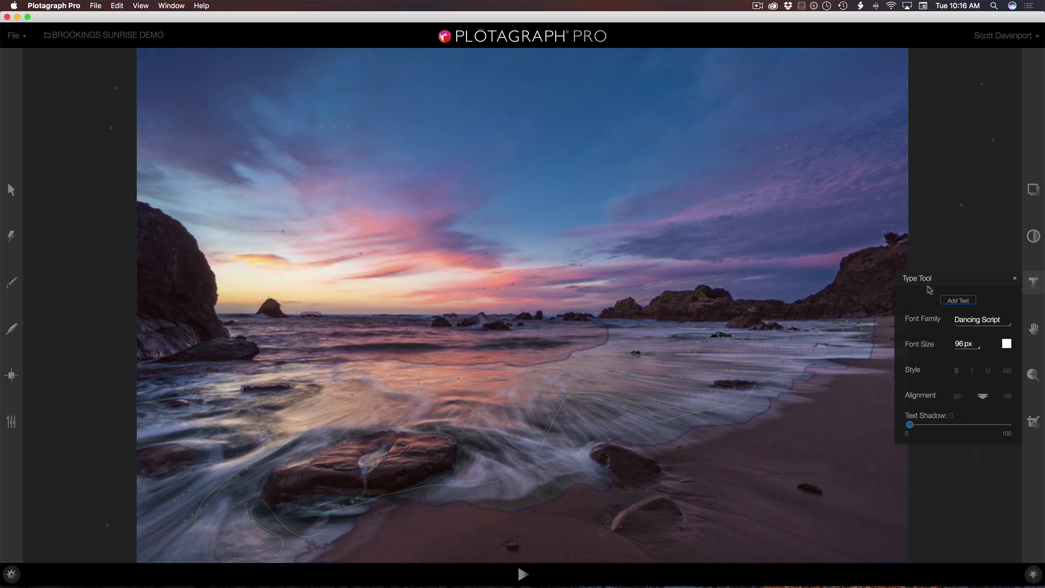
left_click(955, 301)
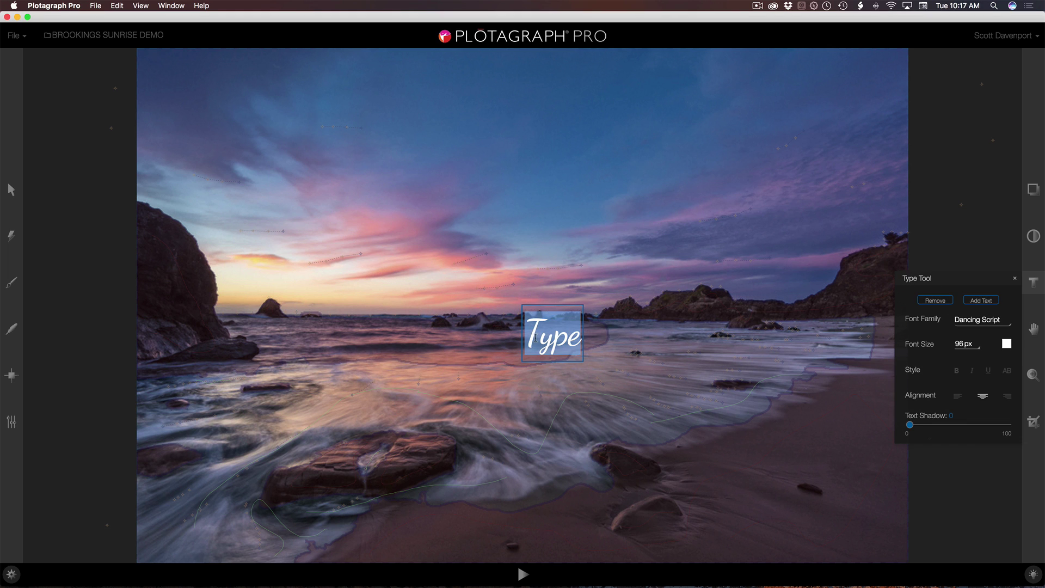
type("Visi")
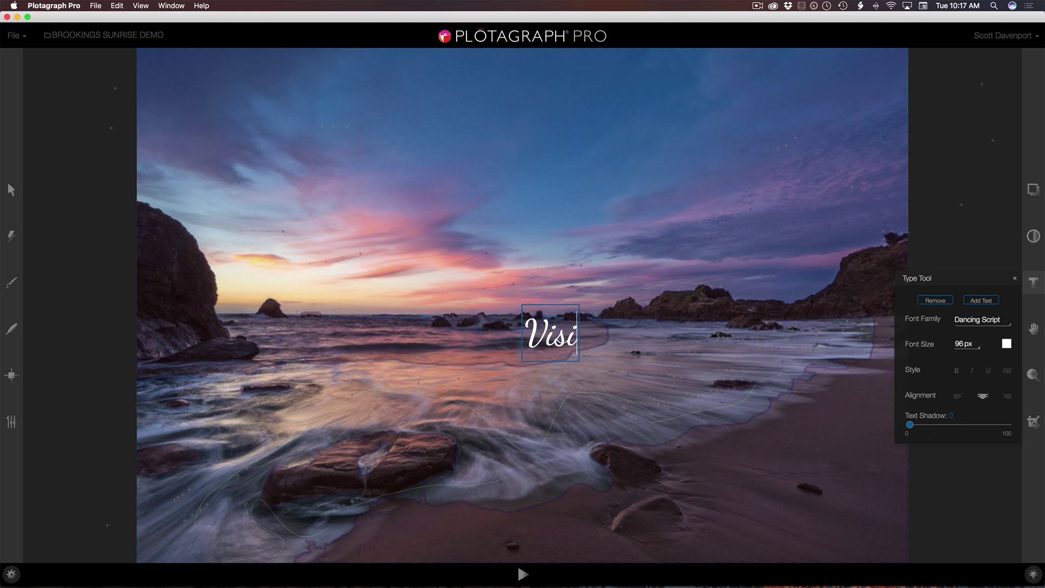
type("t Oregon")
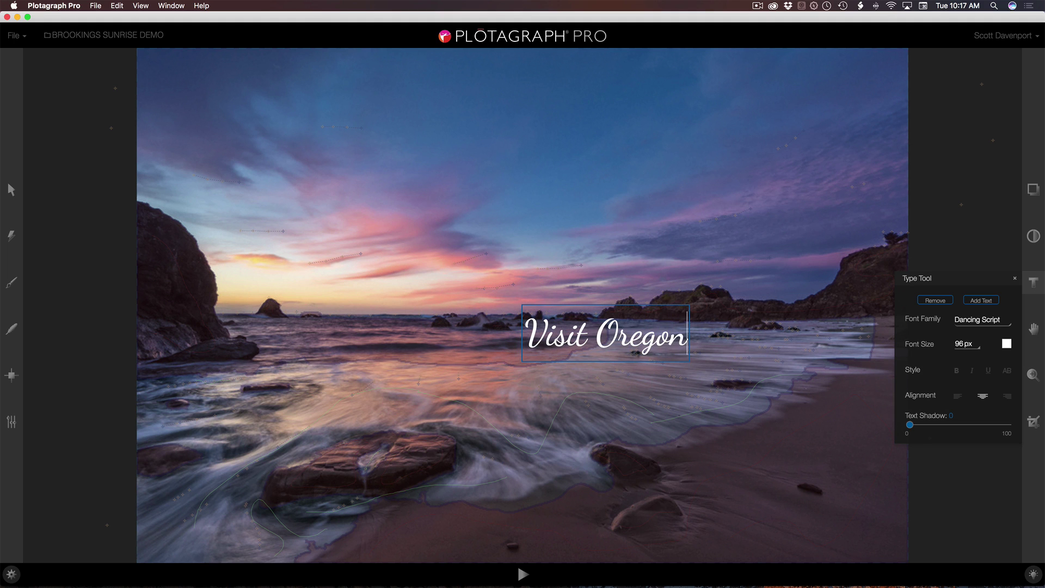
key("super+a")
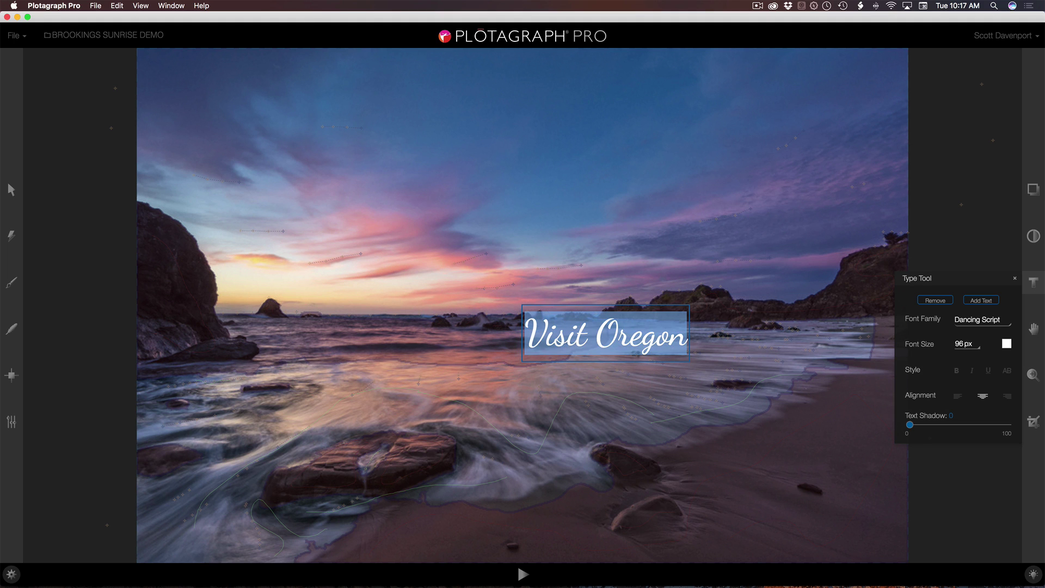
Move the title into the upper-right sky and toggle its bold styling
left_click(955, 372)
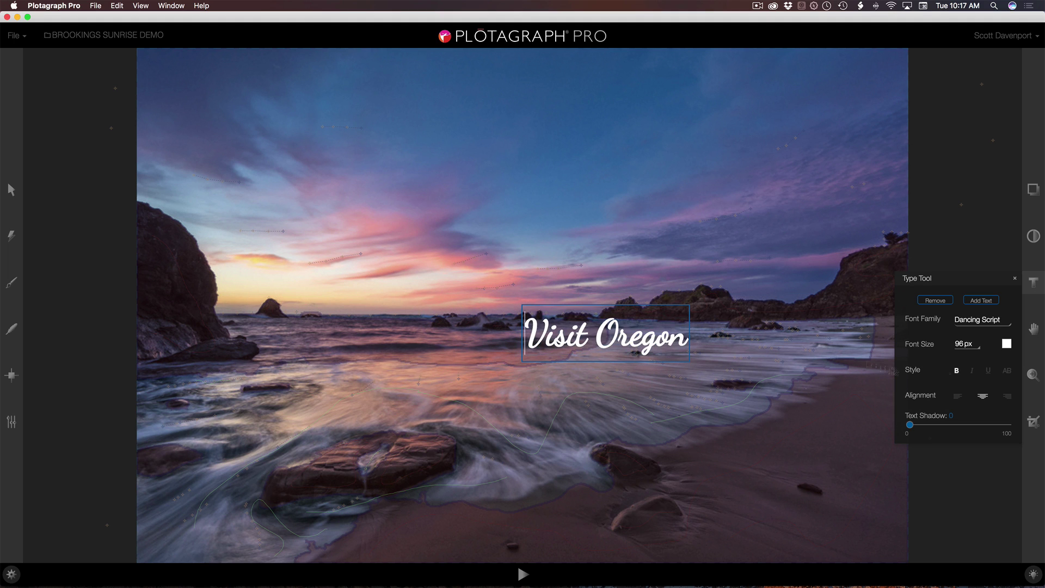
left_click_drag(606, 334, 690, 190)
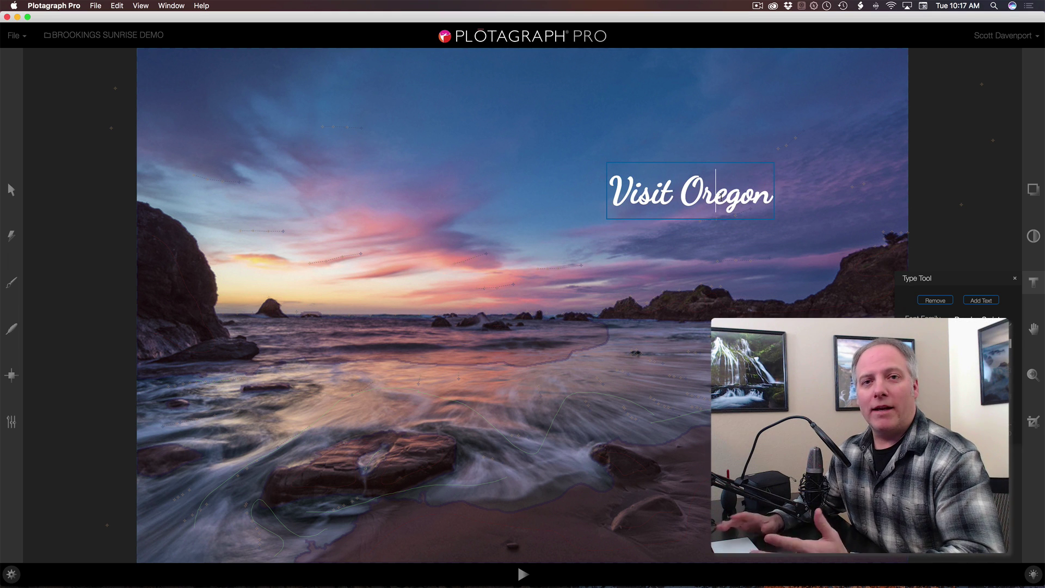
double_click(720, 196)
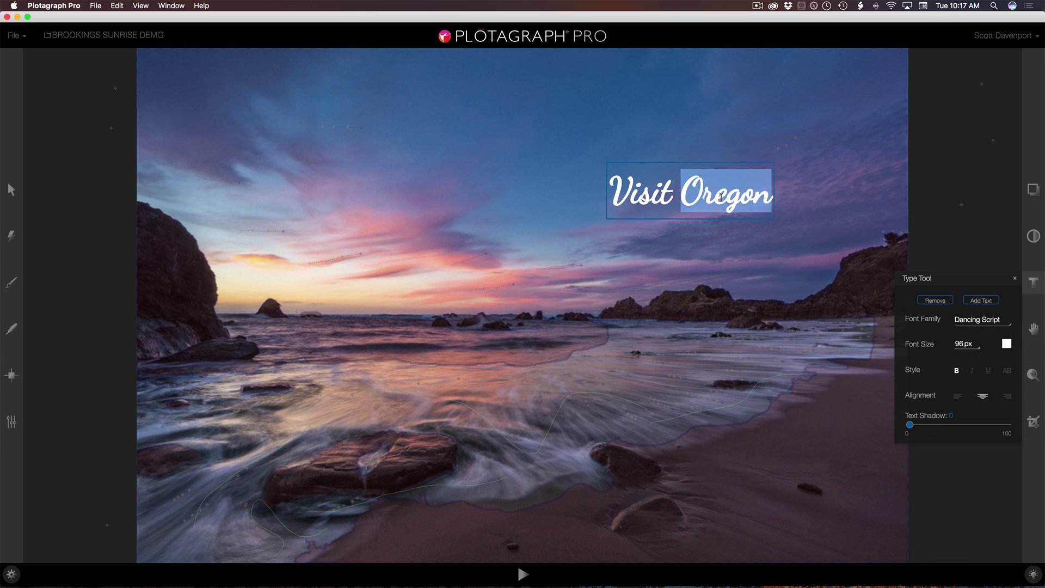
key("super+a")
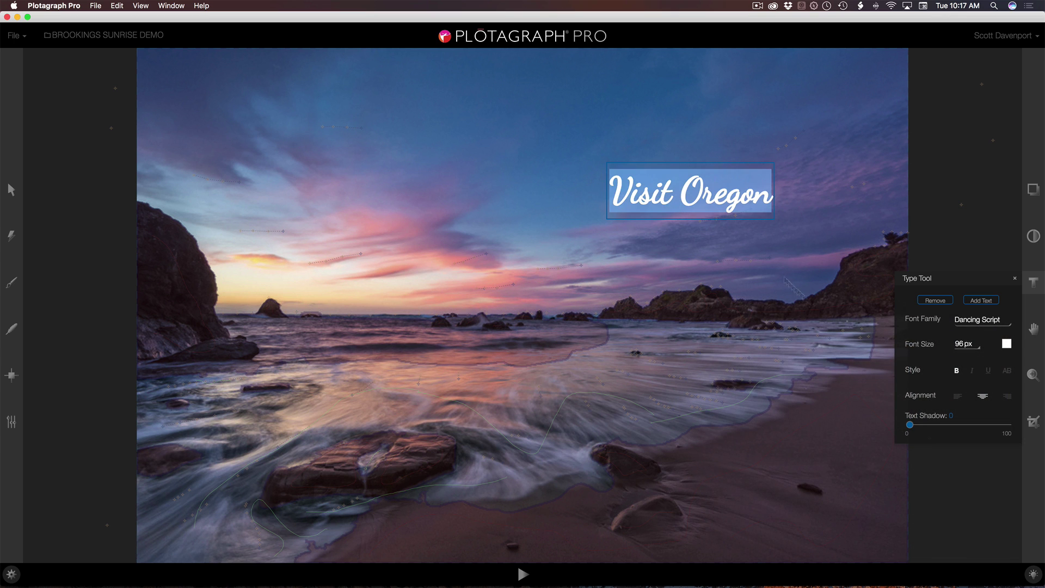
left_click(956, 372)
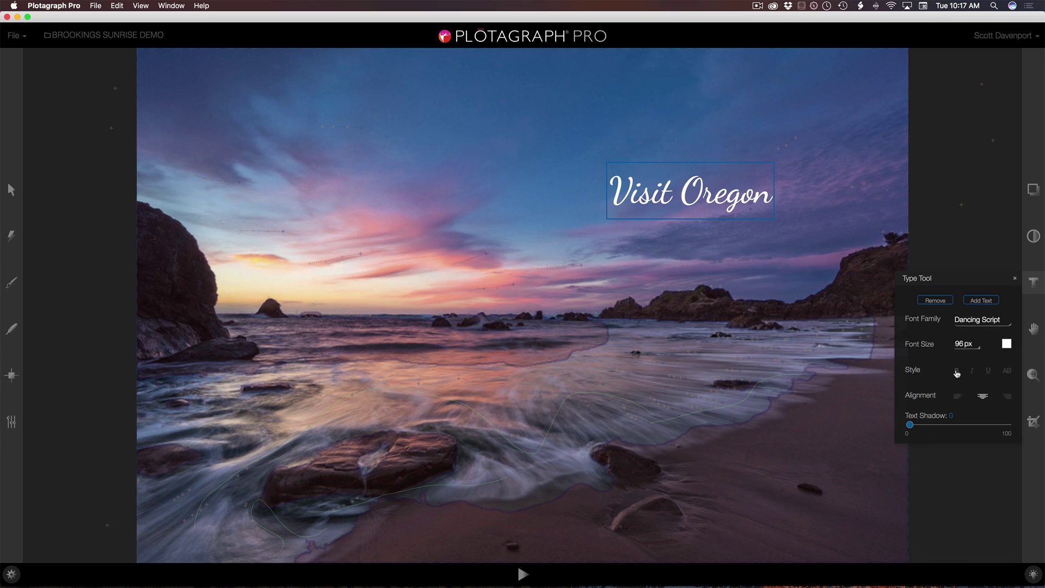
Set the title to 128 px and add a drop shadow behind it
left_click(962, 343)
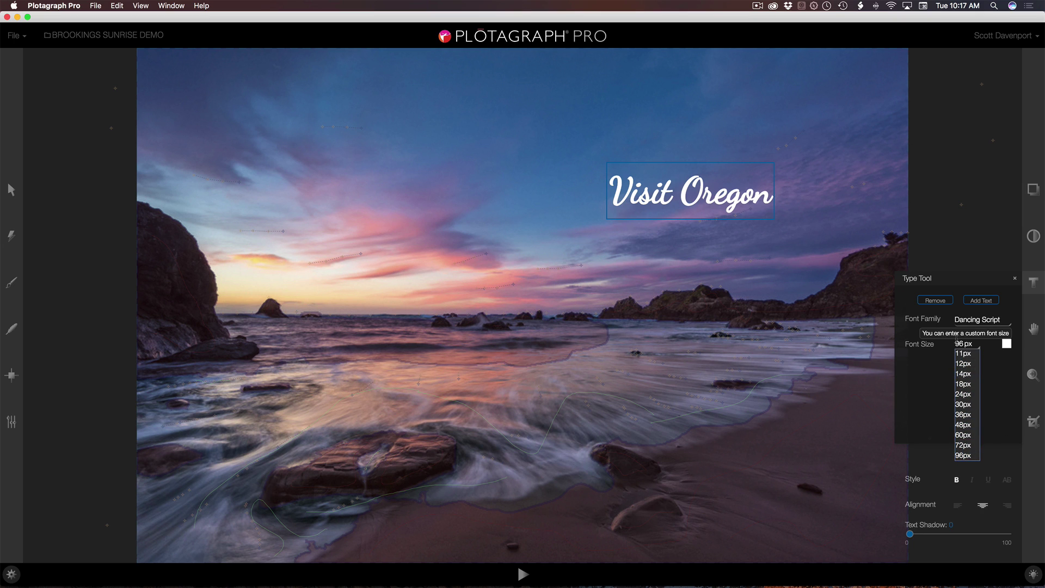
type("128")
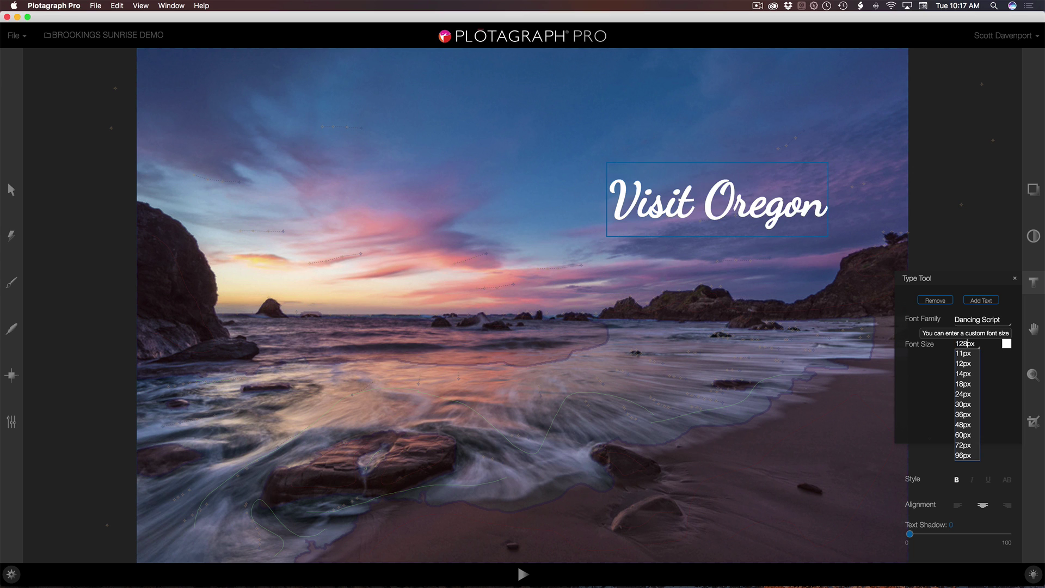
key("Return")
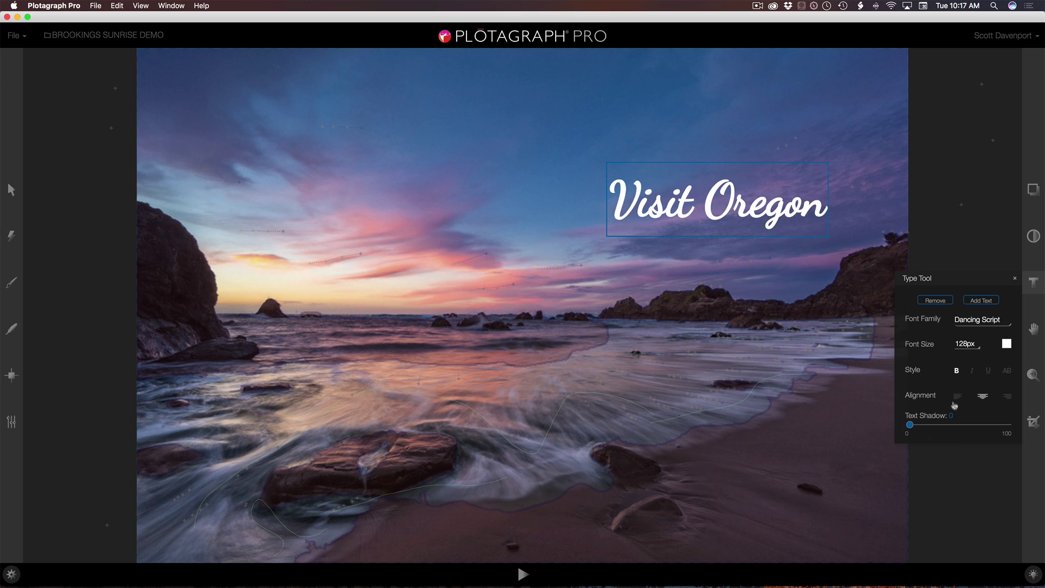
left_click_drag(911, 425, 941, 427)
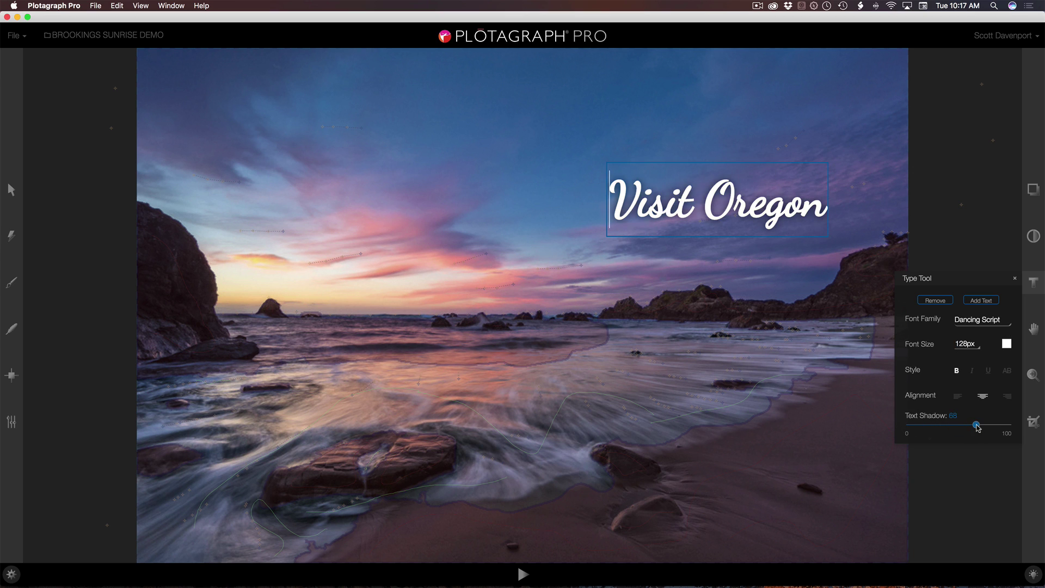